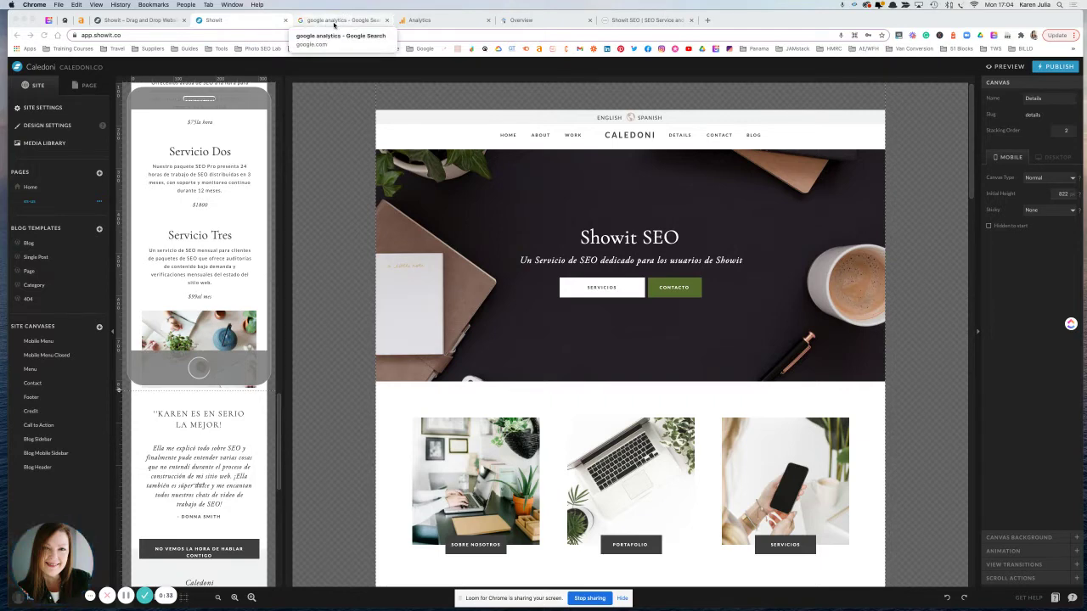
Switch from the Showit editor to Google Analytics and open its Admin settings
left_click(335, 21)
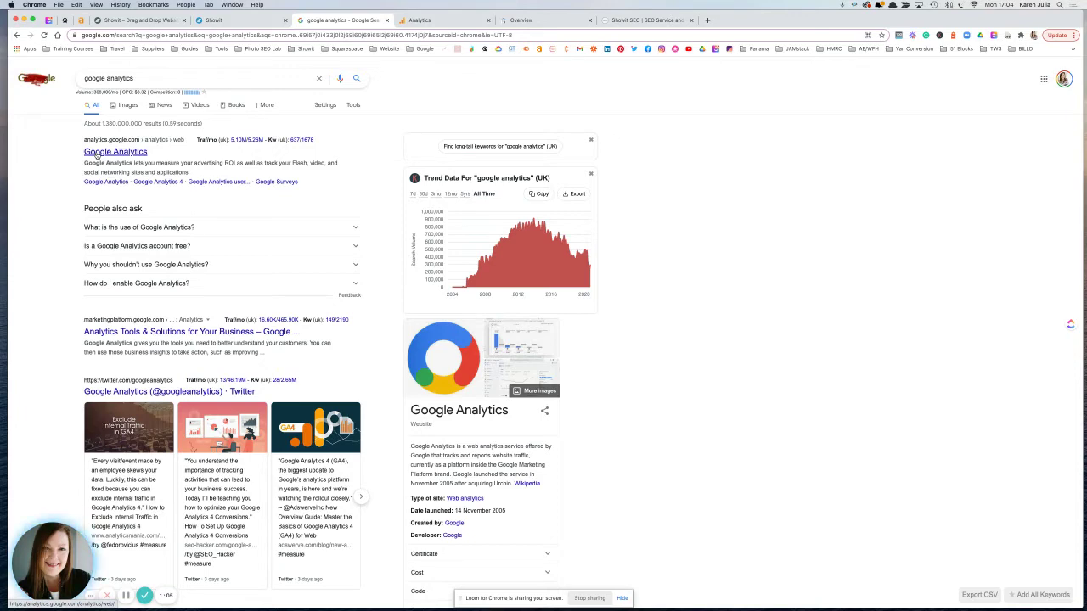
left_click(419, 21)
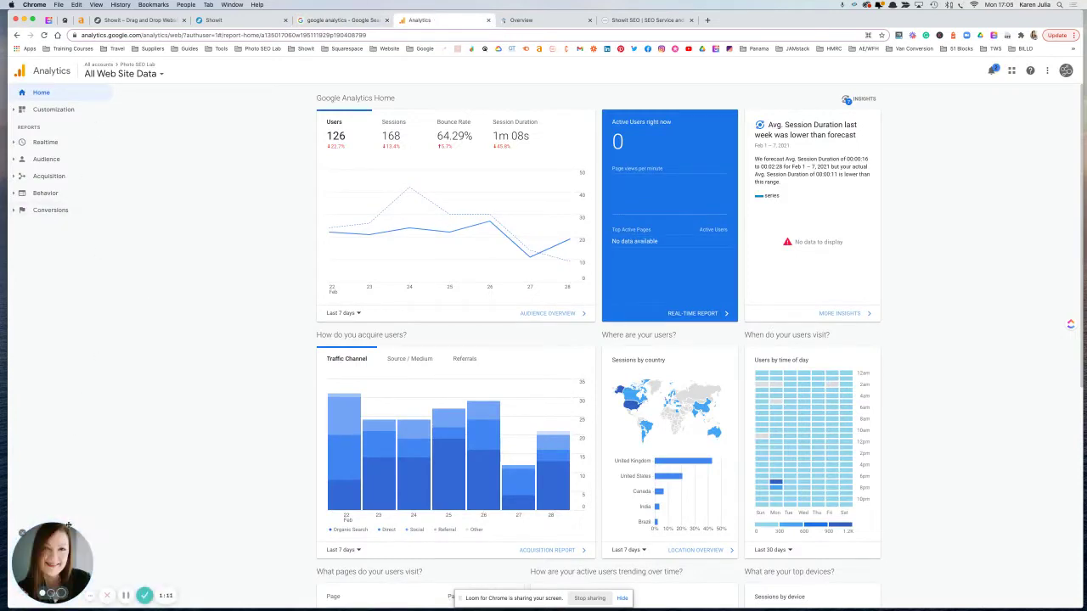
left_click_drag(59, 550, 206, 552)
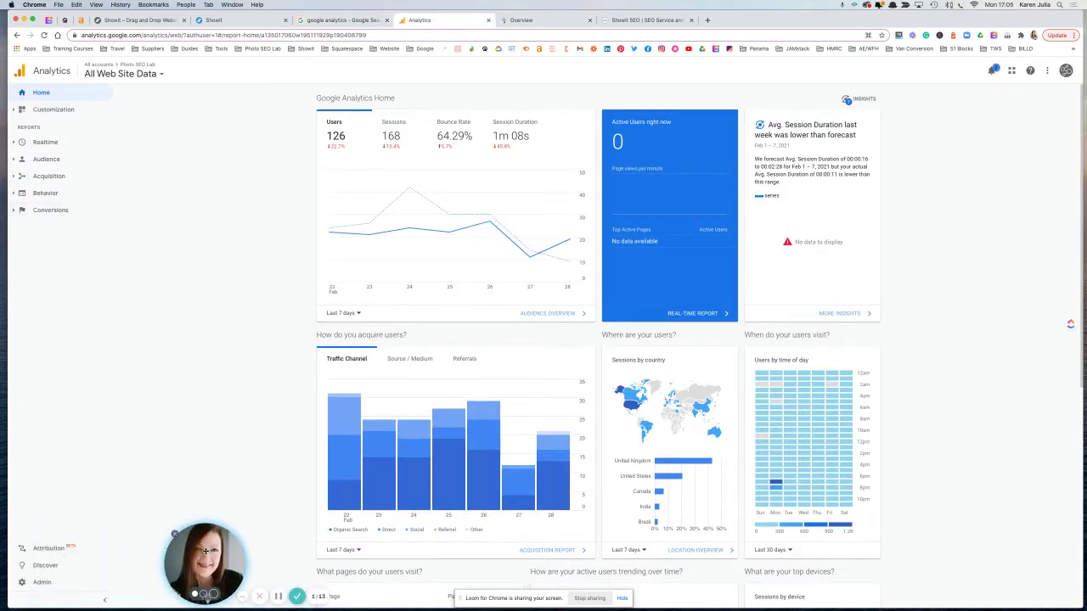
left_click(42, 584)
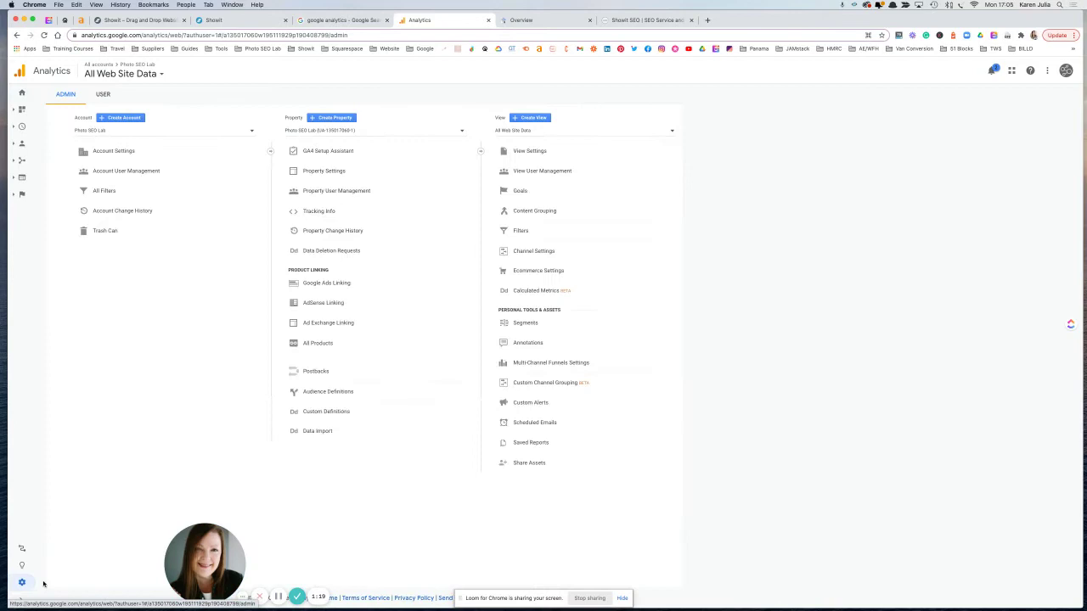
Start a new Analytics account named Caledoni, keep the default data sharing settings, and continue to property setup
left_click(123, 118)
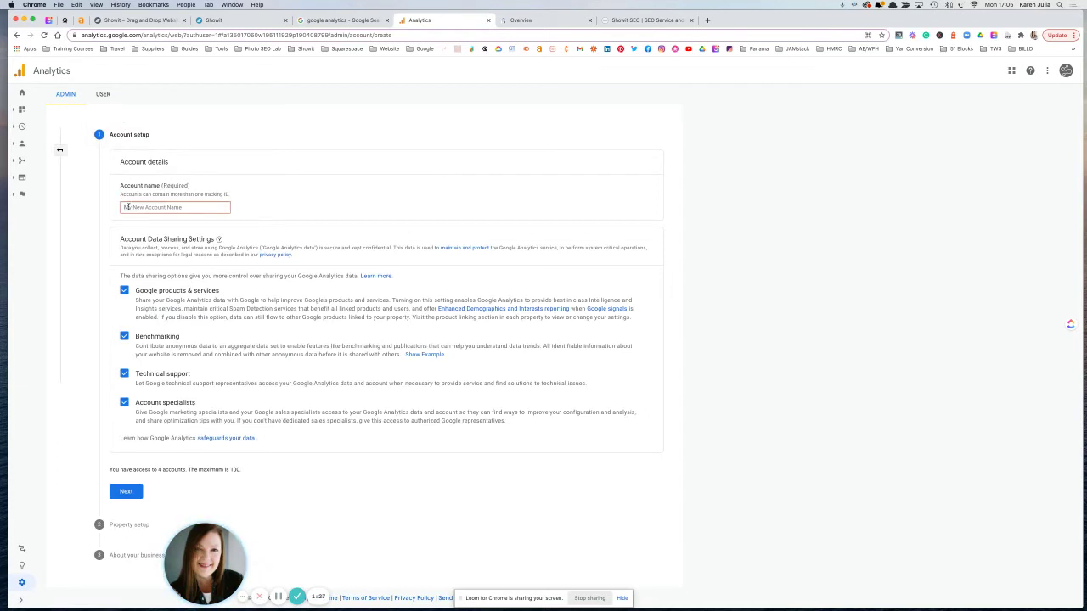
left_click(126, 207)
type("C")
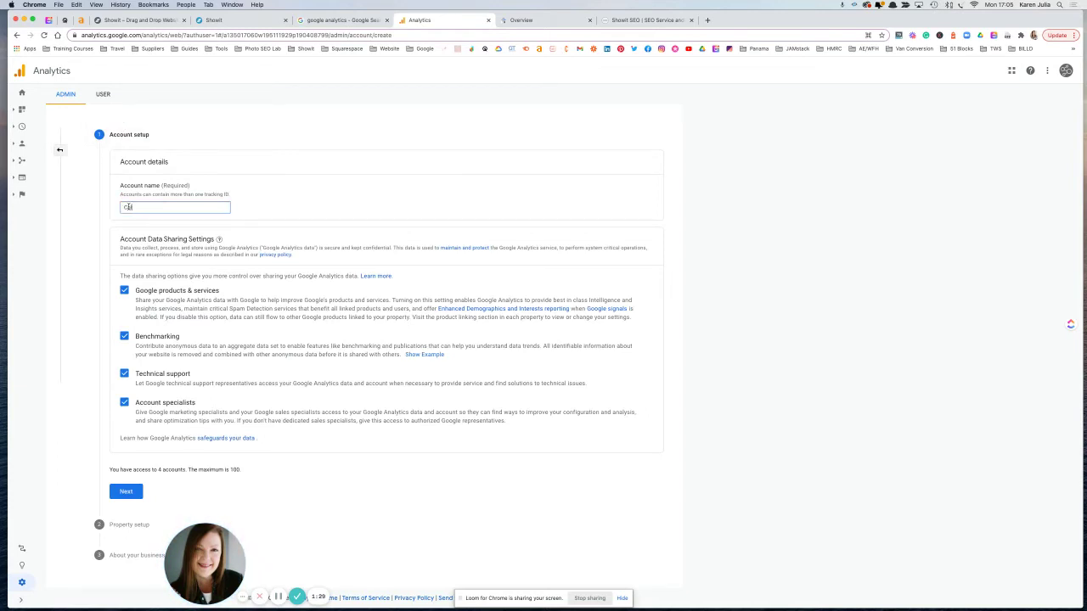
type("aledo")
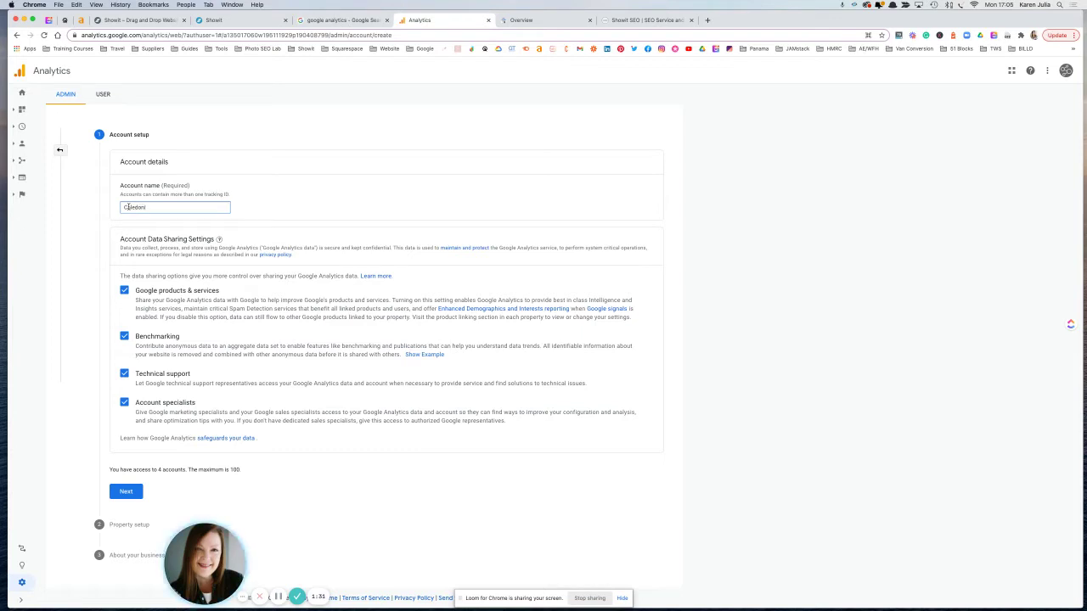
type("ni")
left_click(125, 492)
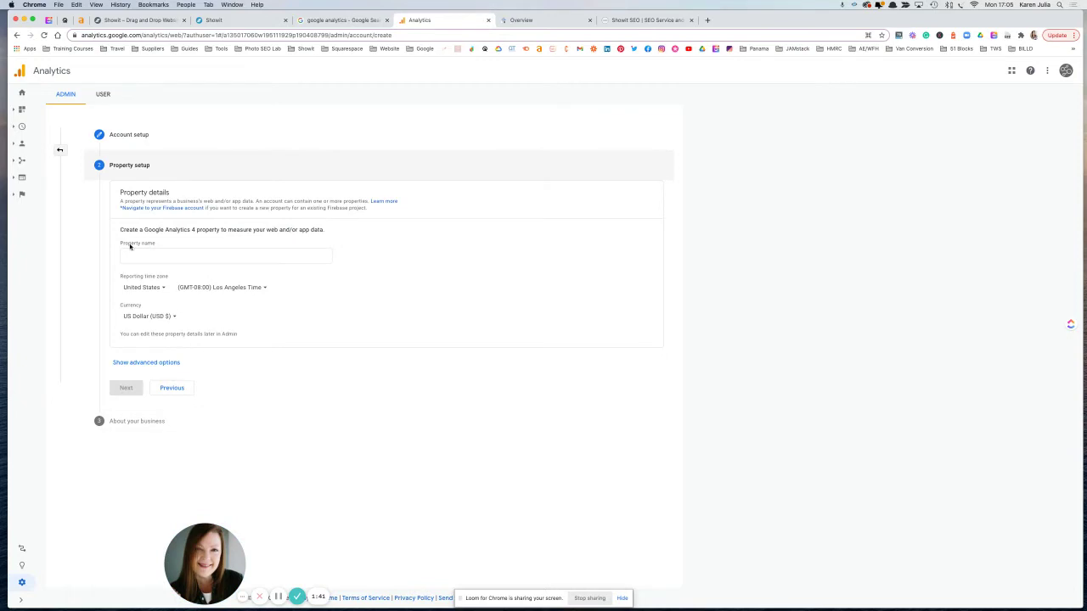
left_click(135, 254)
type("https://caledonia.co/")
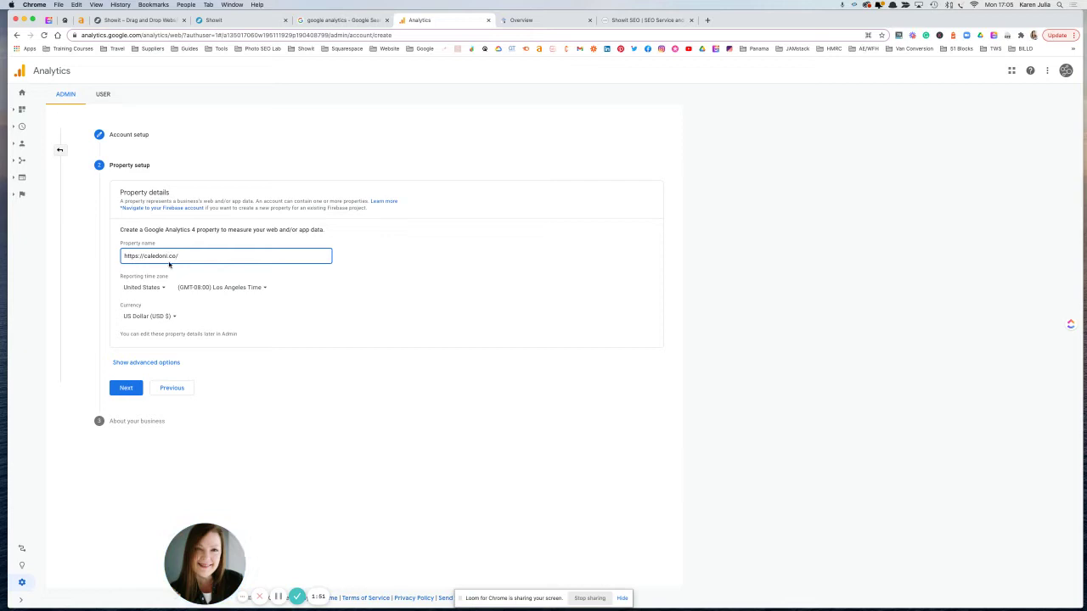
left_click(225, 288)
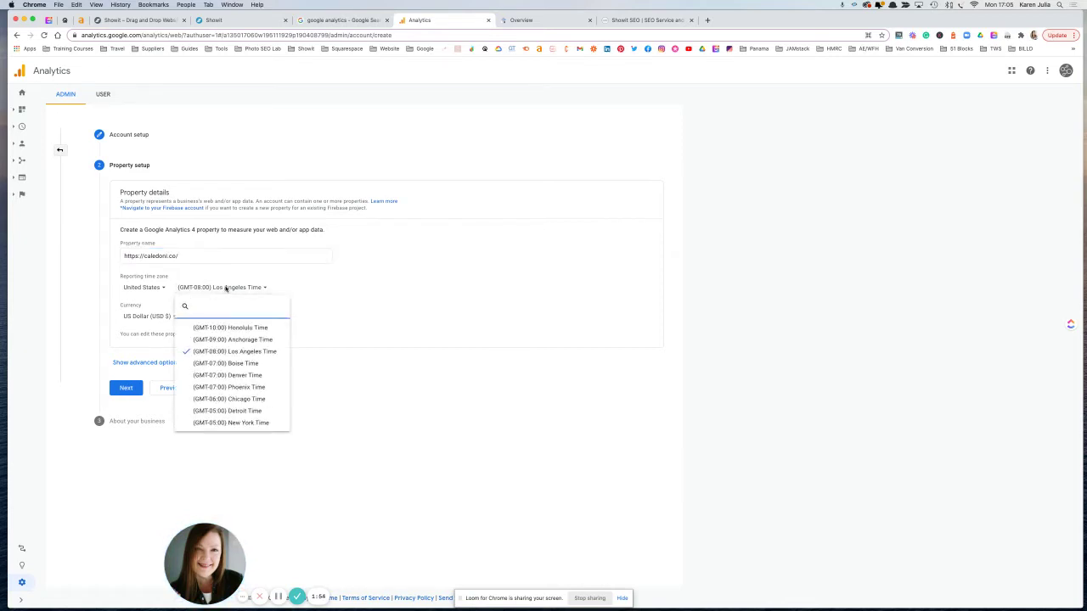
left_click(217, 399)
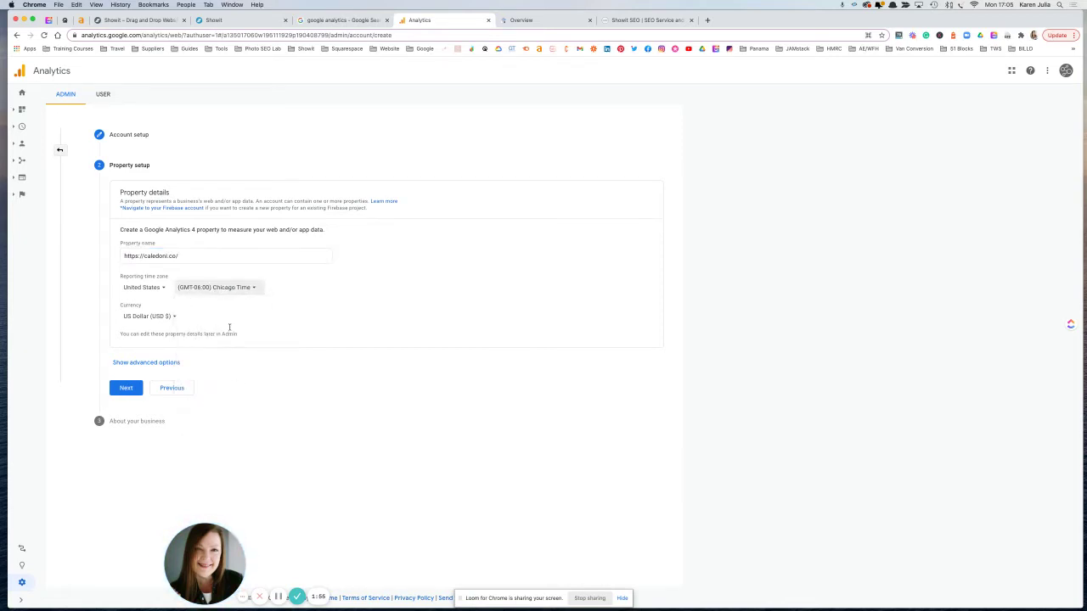
left_click(128, 364)
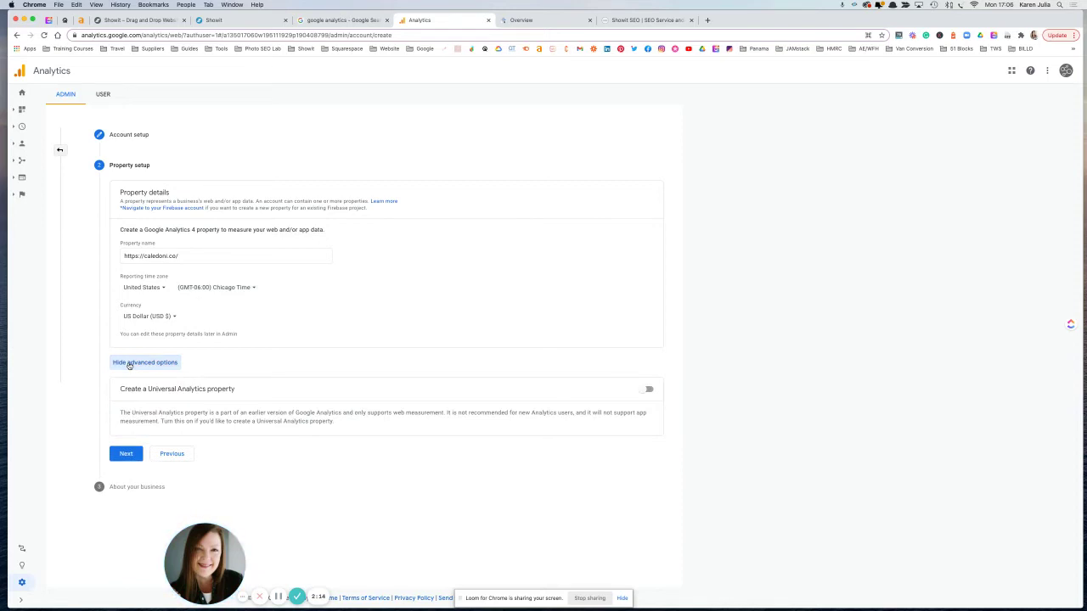
left_click_drag(121, 393, 246, 392)
left_click(245, 392)
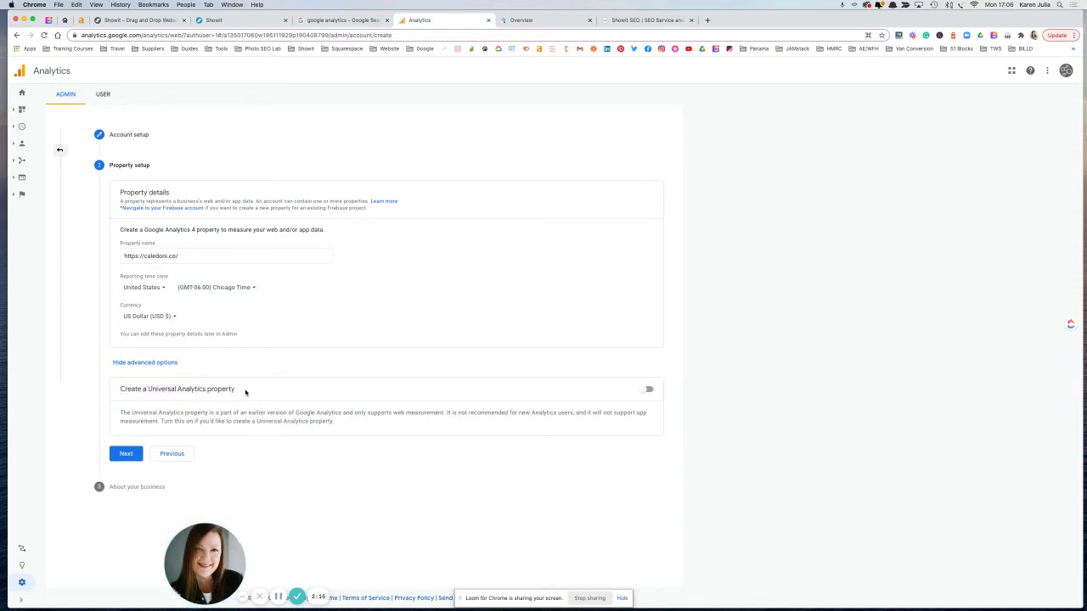
left_click(647, 389)
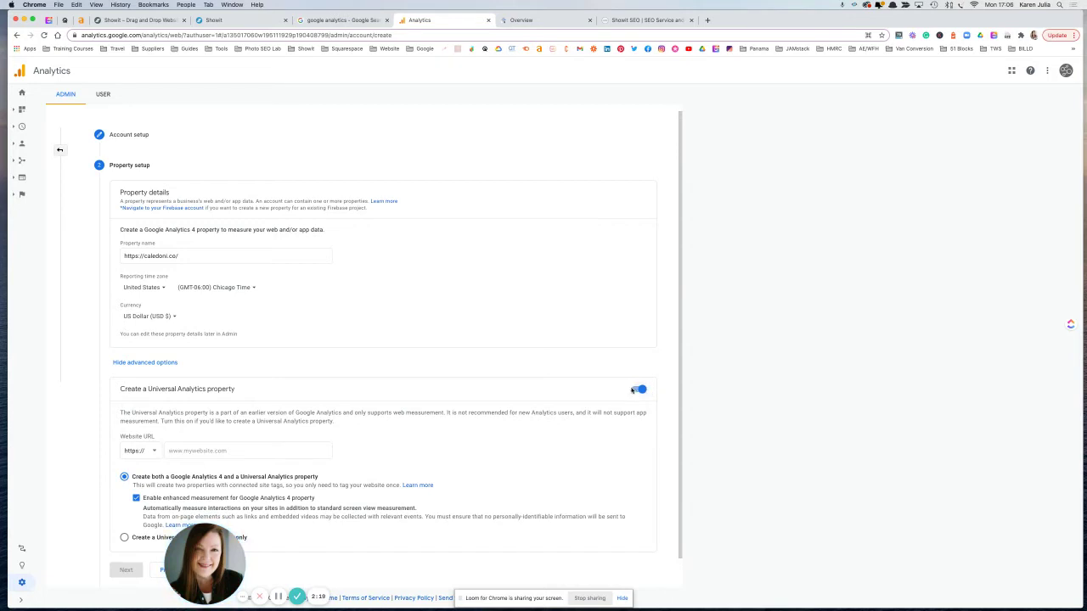
left_click(167, 451)
type("https://caledoni.co/")
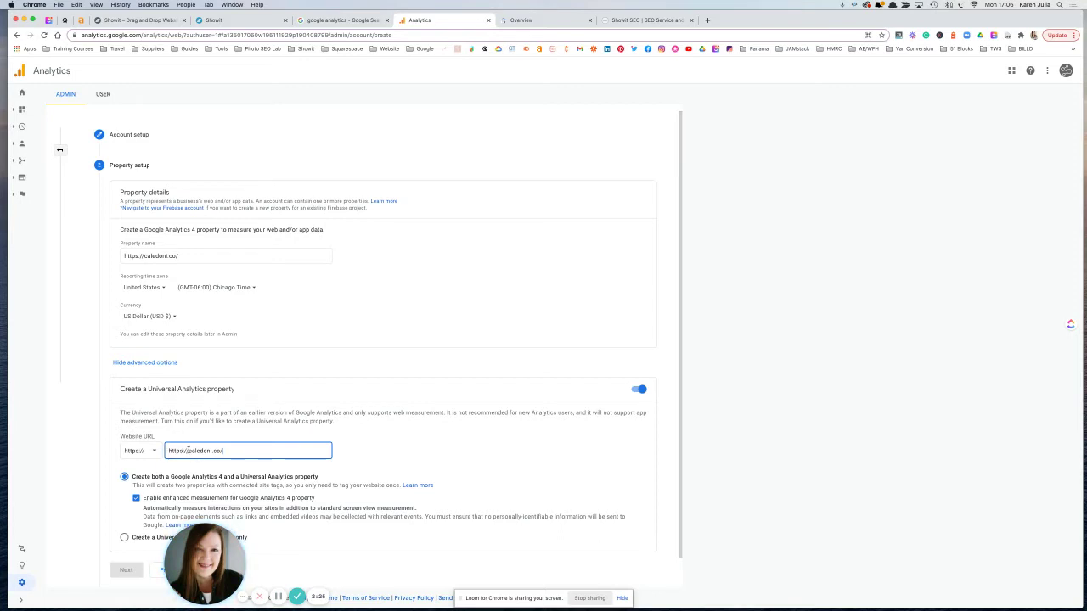
left_click_drag(169, 451, 190, 451)
key("BackSpace")
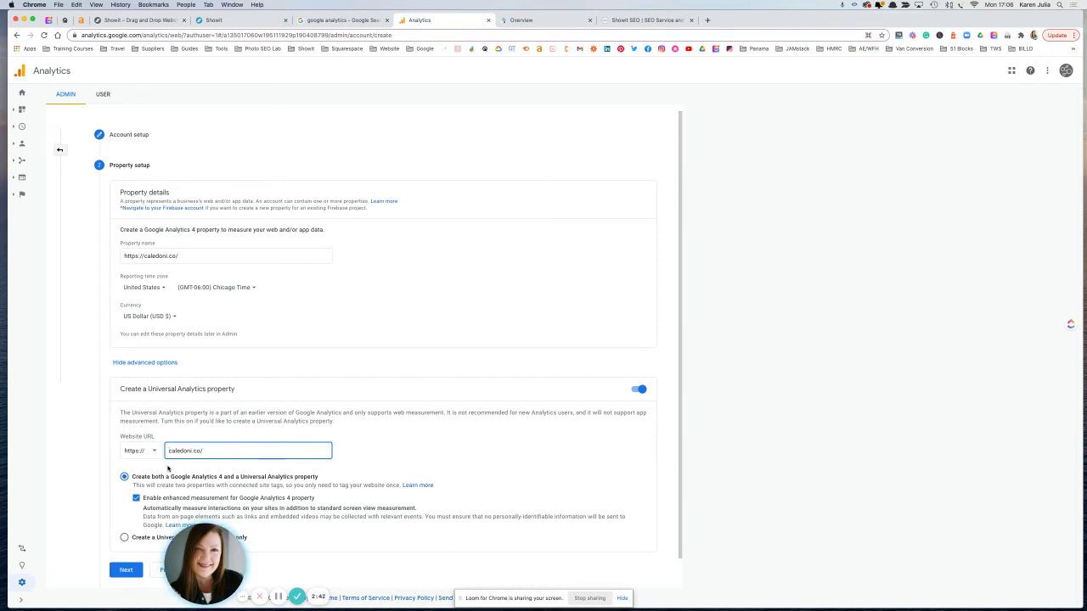
Check the live site's address, choose to create a Universal Analytics property only, and continue to the business information
left_click(645, 19)
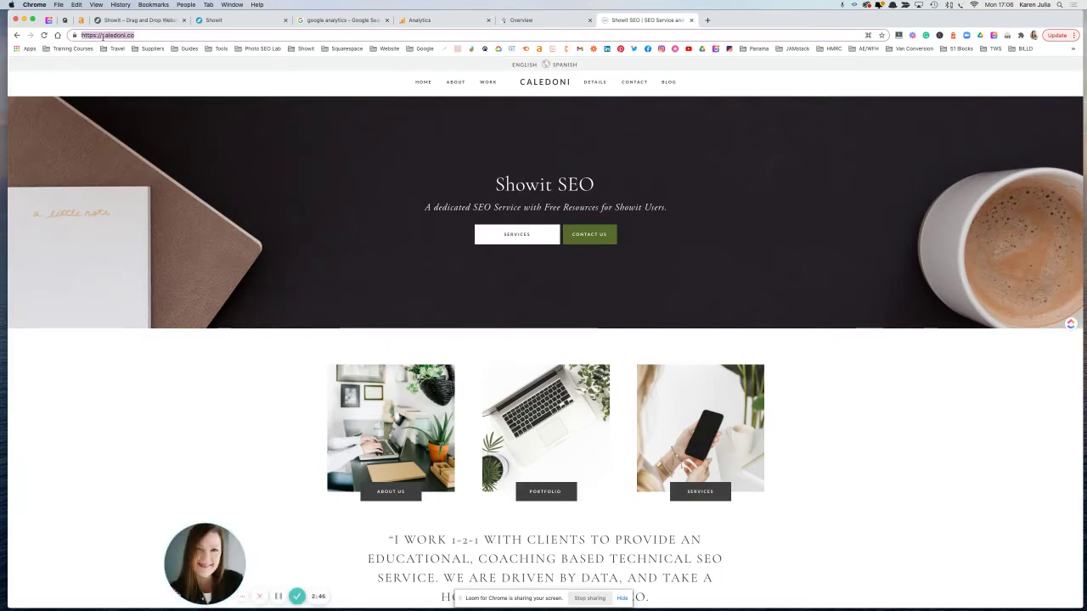
left_click(420, 19)
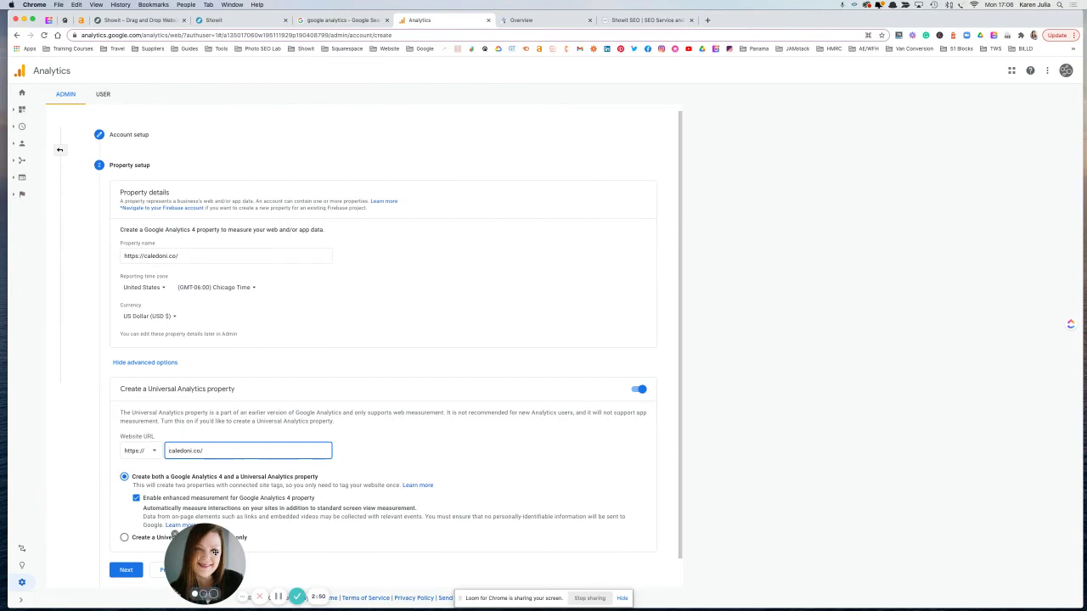
left_click_drag(216, 544, 393, 555)
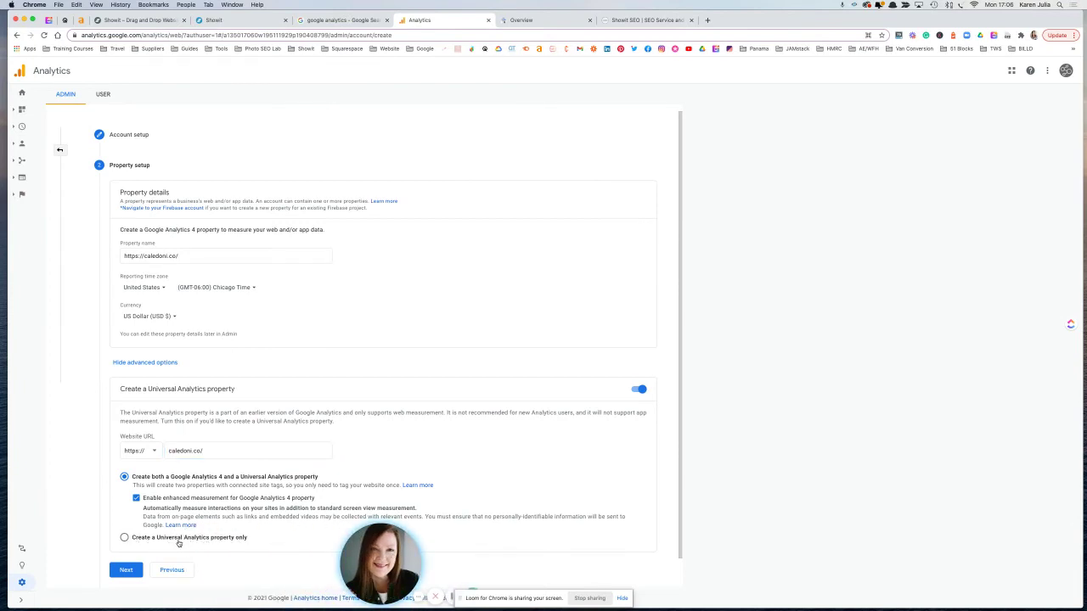
left_click(124, 538)
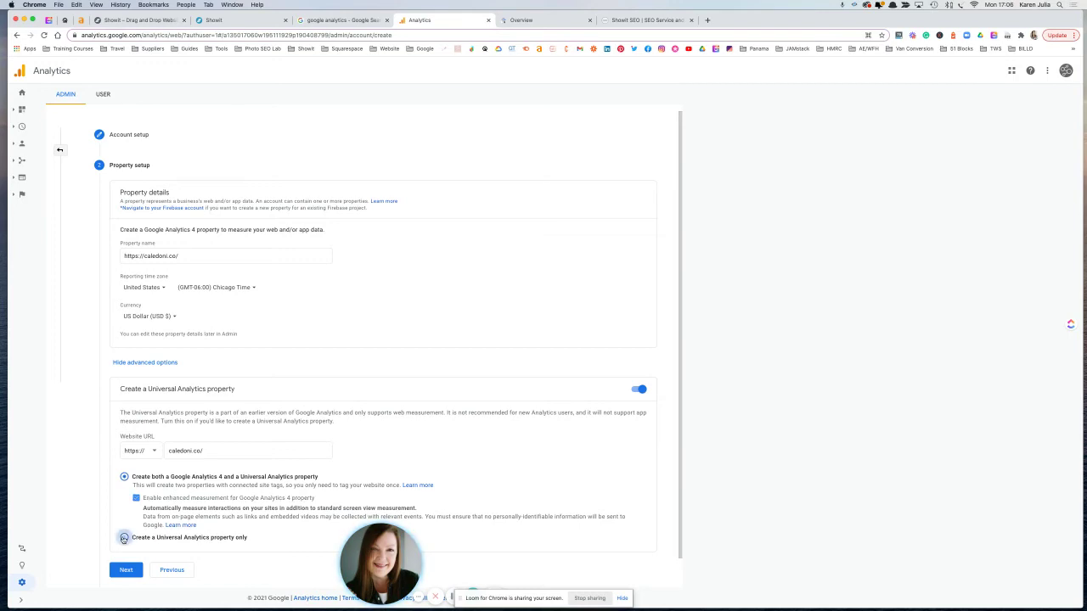
left_click(126, 570)
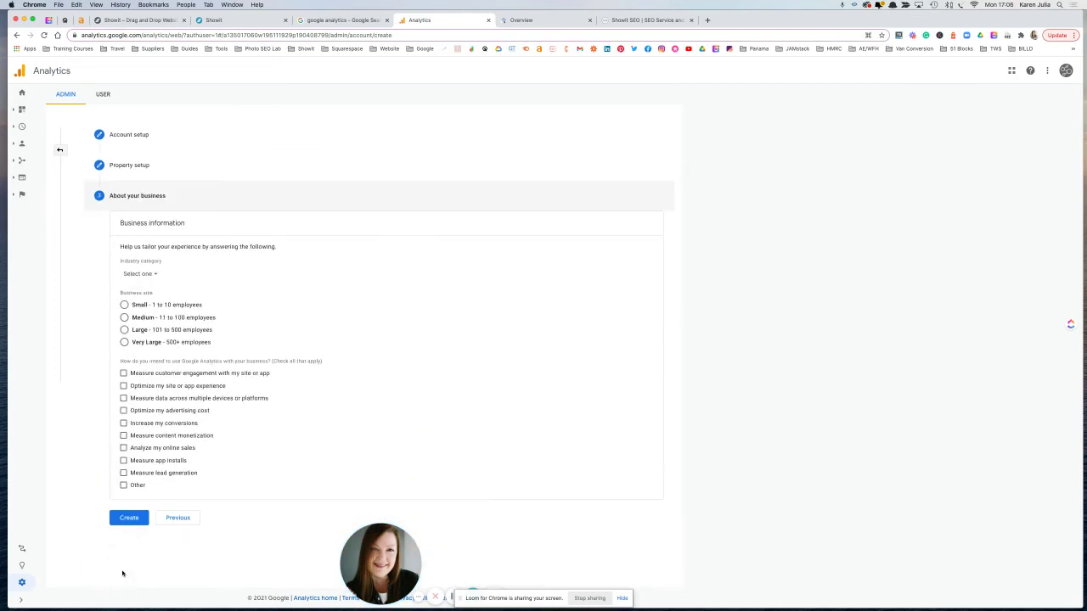
Set the industry category to Business & Industrial and the business size to Small - 1 to 10 employees
left_click(140, 273)
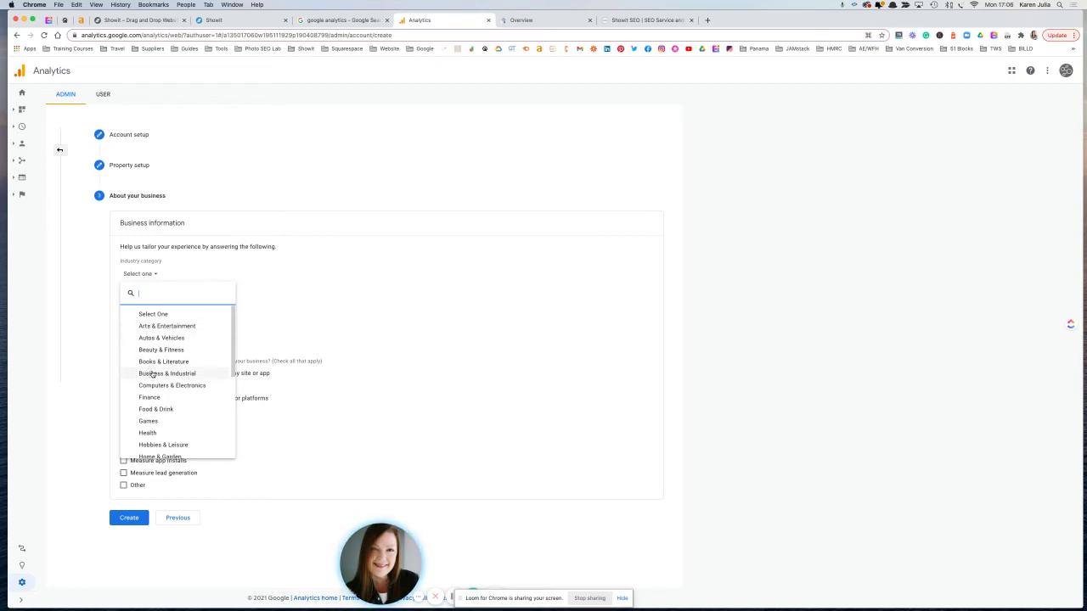
scroll(152, 375, "down", 1)
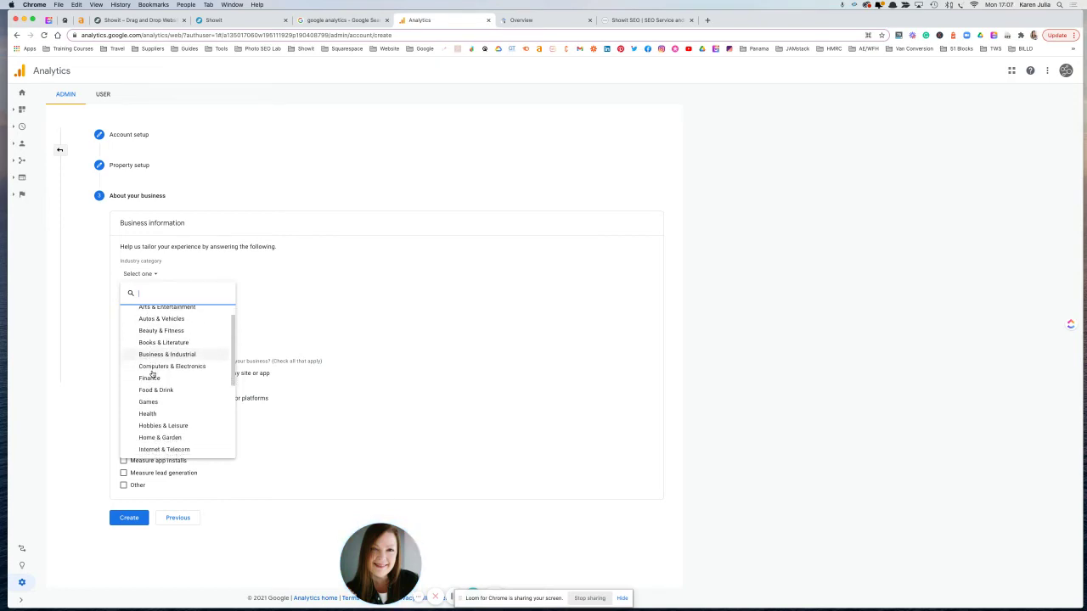
scroll(152, 375, "down", 3)
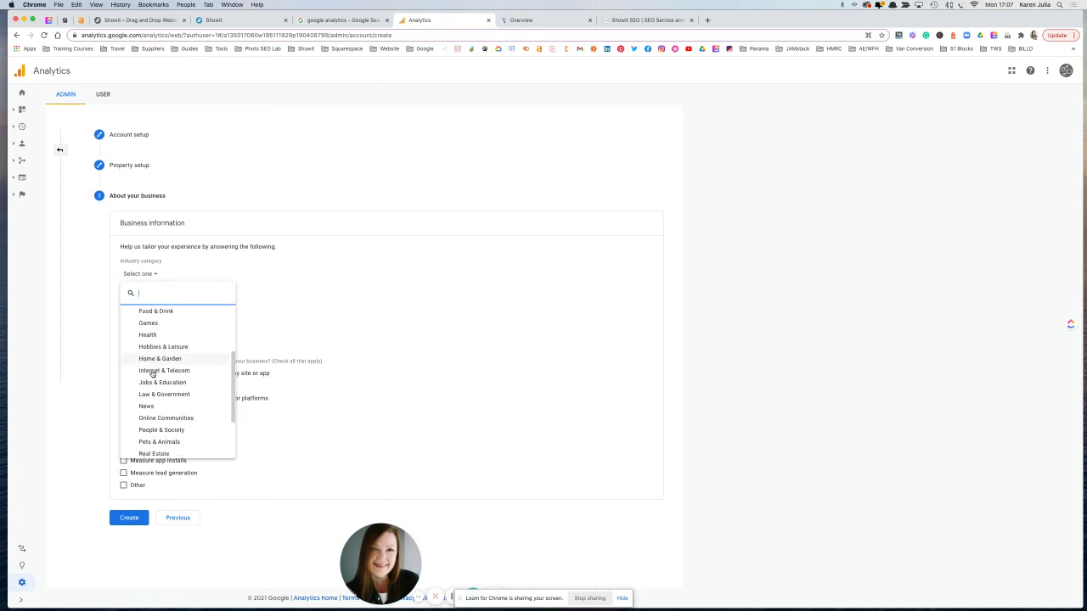
scroll(152, 375, "down", 3)
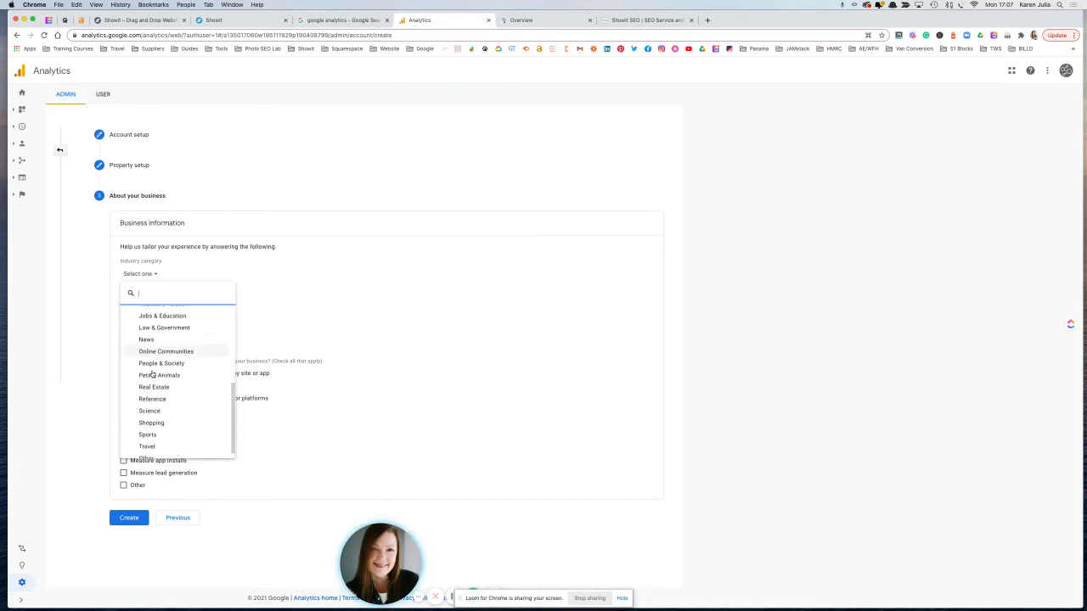
scroll(152, 374, "up", 3)
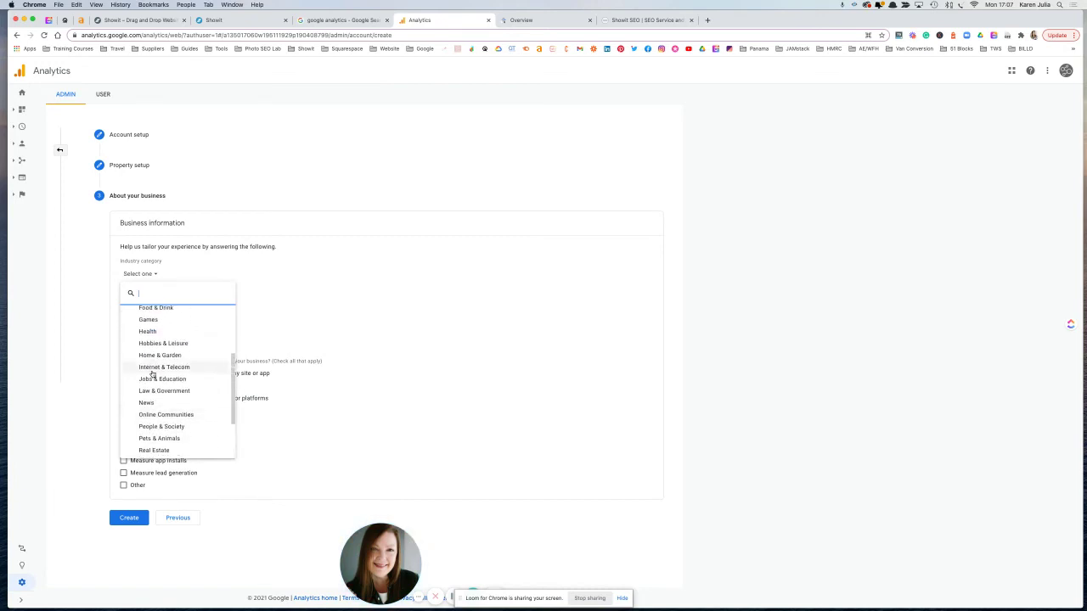
scroll(153, 365, "up", 4)
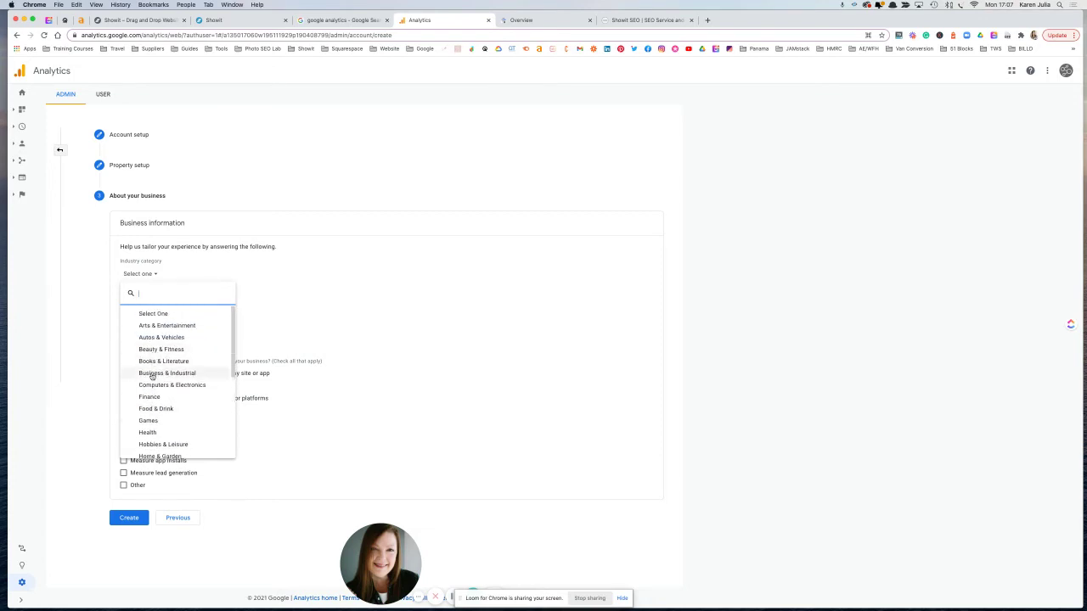
left_click(152, 374)
left_click(125, 306)
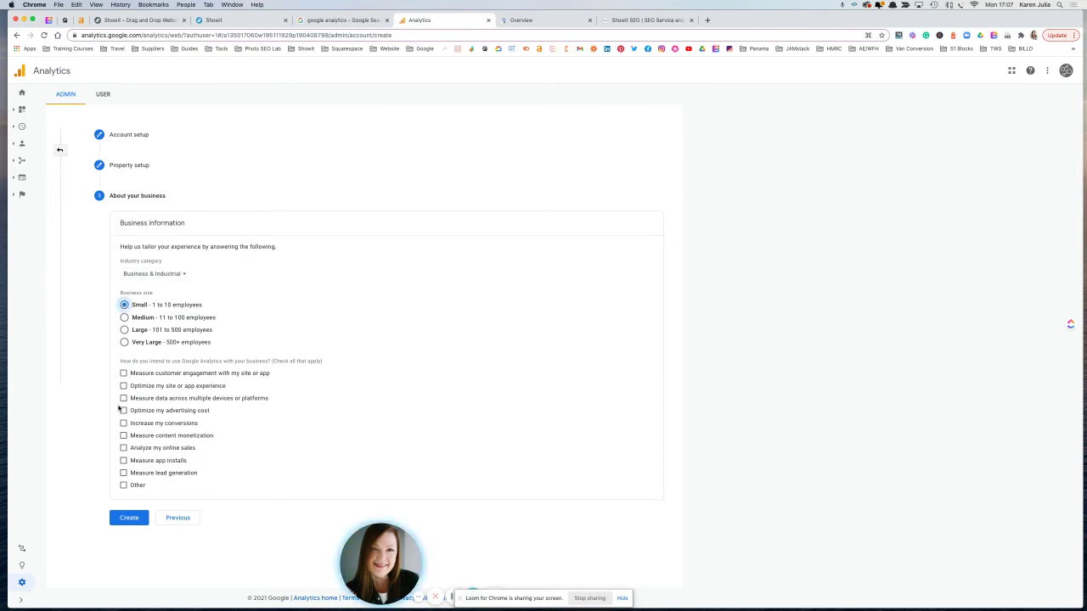
Select customer engagement, site optimization, multi-device data, conversions, online sales and lead generation as intended uses, and create the account
left_click(123, 373)
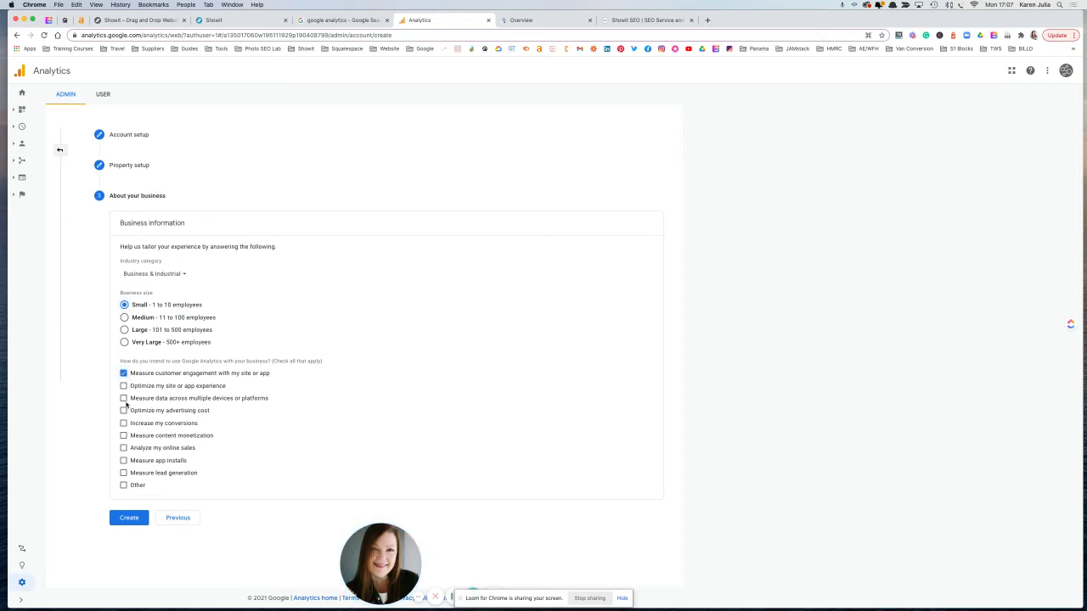
left_click(123, 398)
left_click(123, 385)
left_click(123, 422)
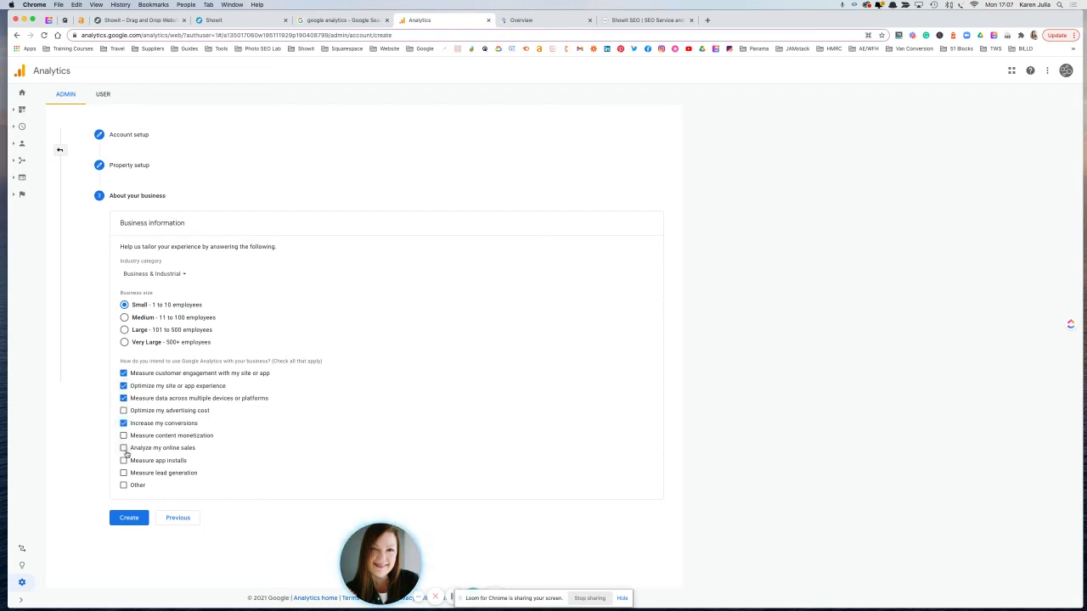
left_click(124, 451)
left_click(124, 473)
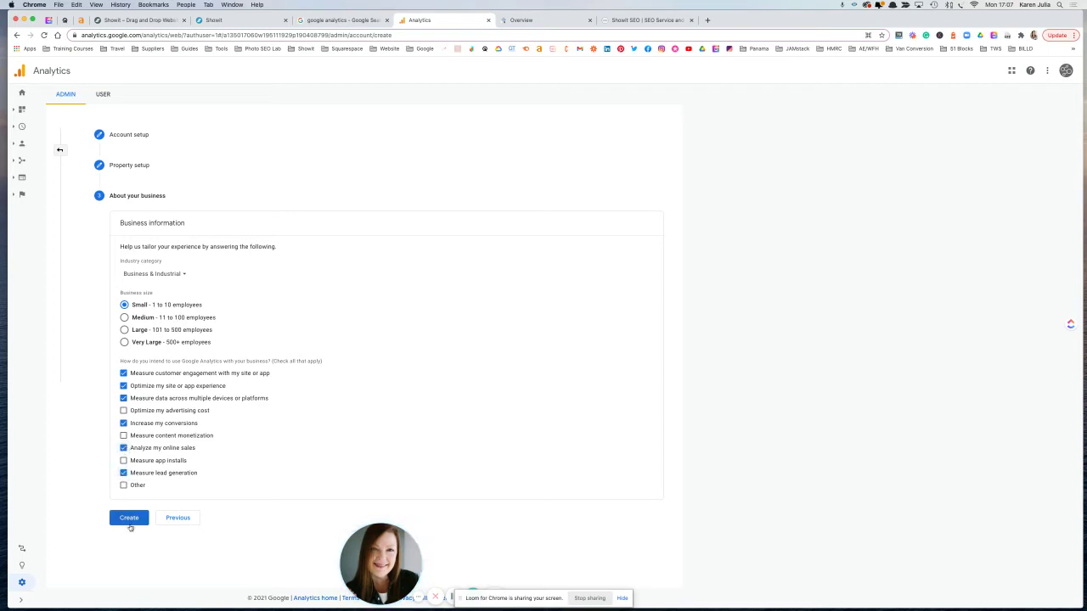
left_click(124, 519)
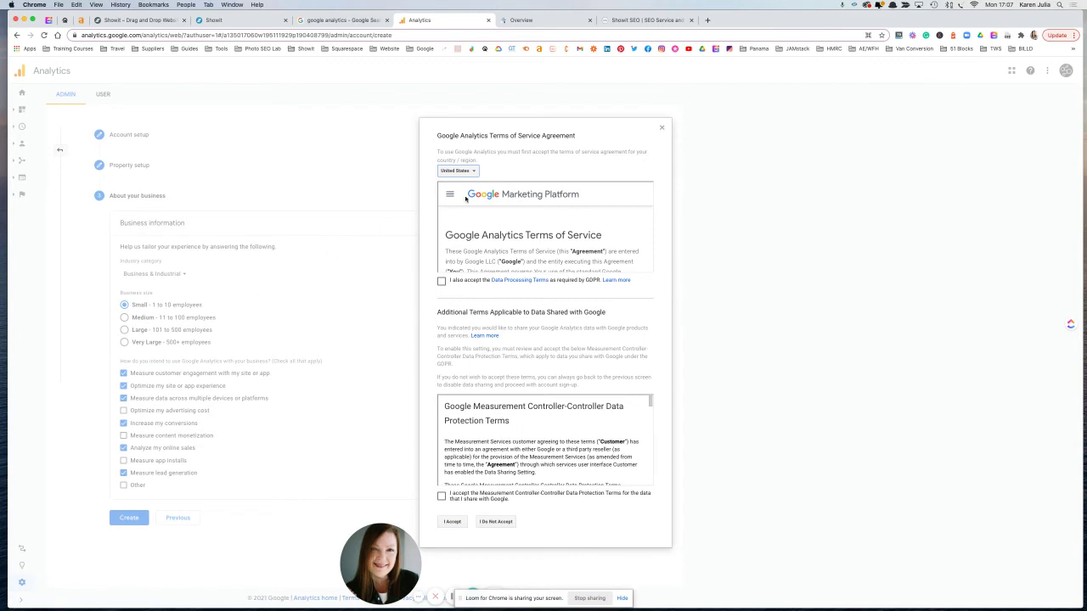
Set the country of the Google Analytics Terms of Service Agreement to United Kingdom
left_click(452, 172)
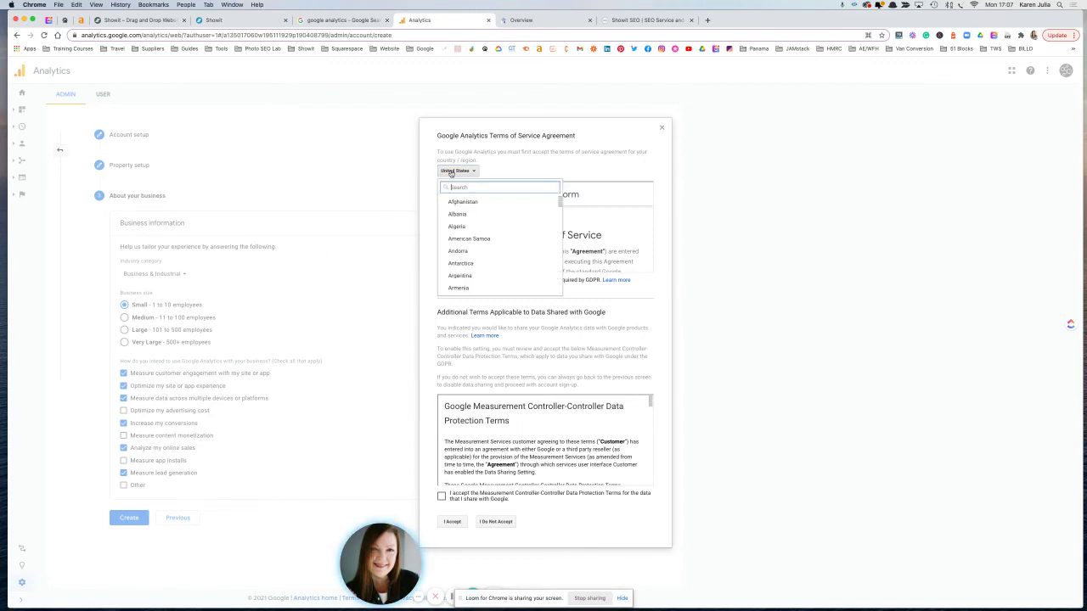
type("uni")
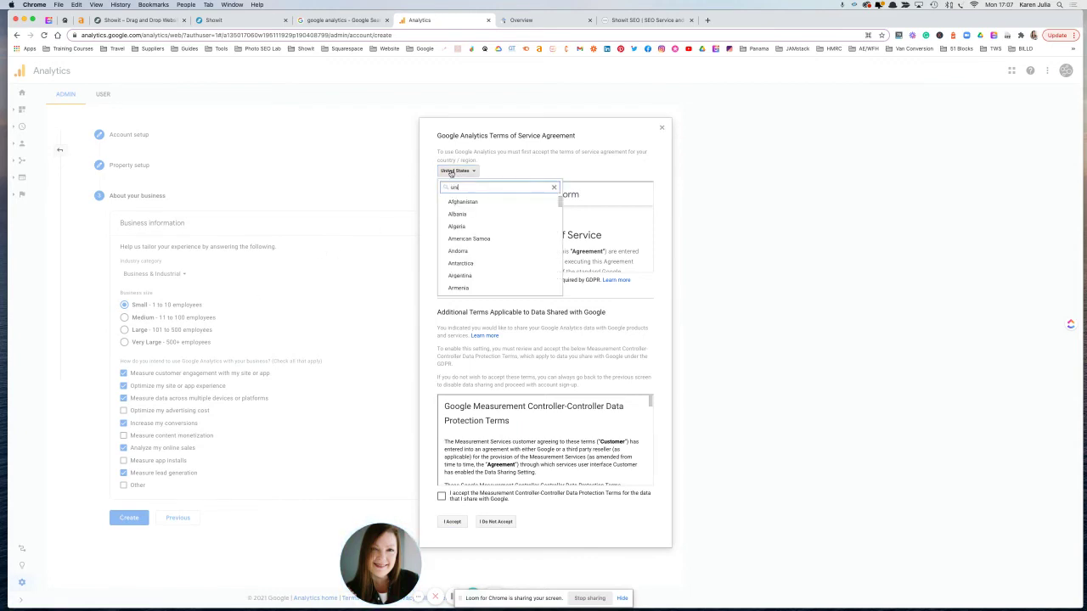
type("ted")
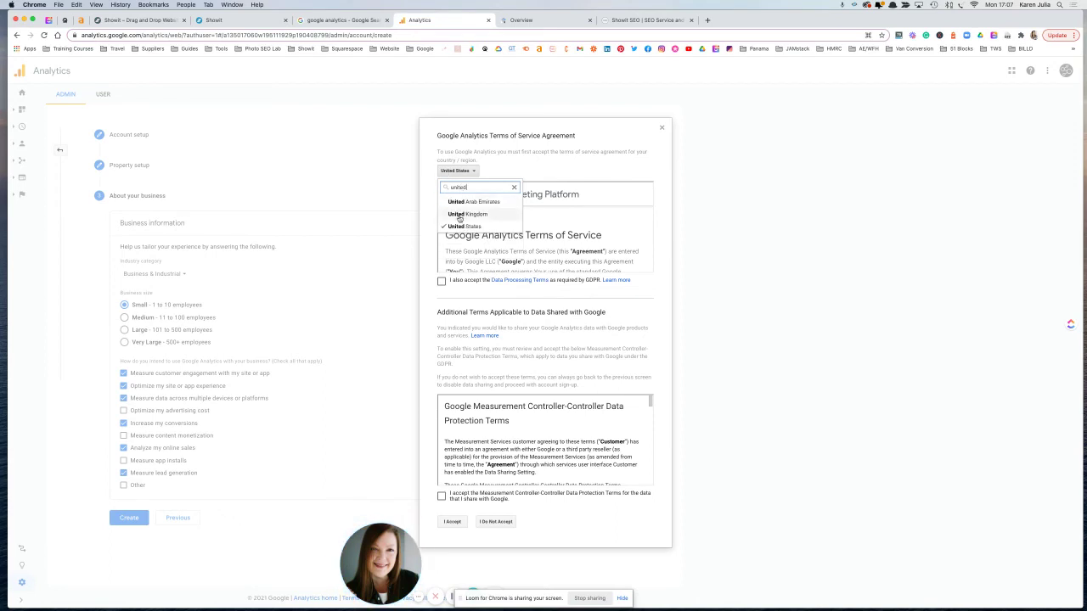
left_click(460, 214)
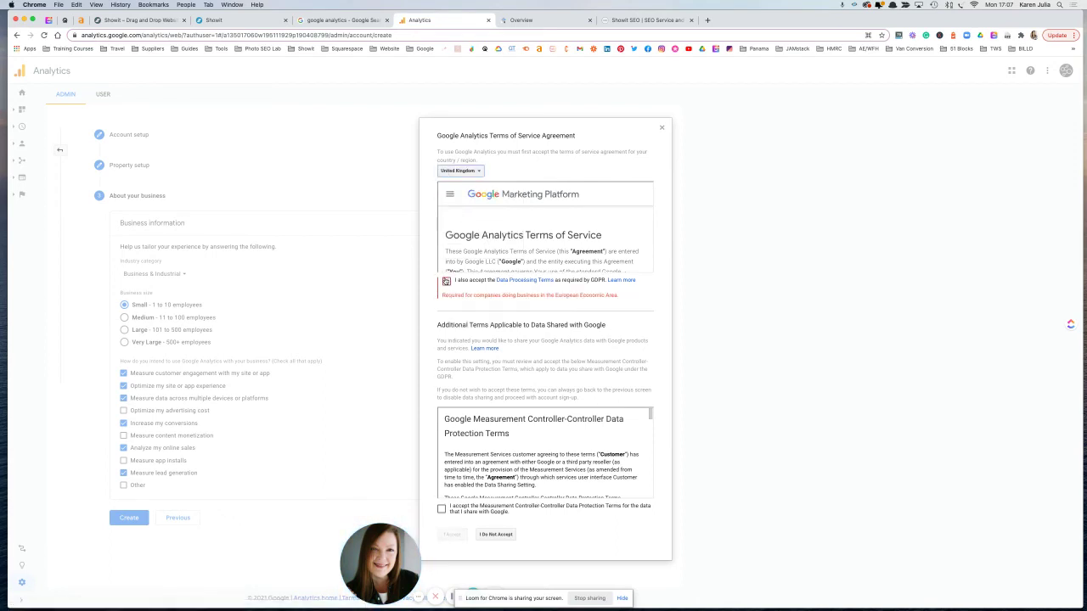
Agree to the Data Processing Terms and the Measurement Controller-Controller Data Protection Terms, and accept the Terms of Service Agreement
left_click(445, 281)
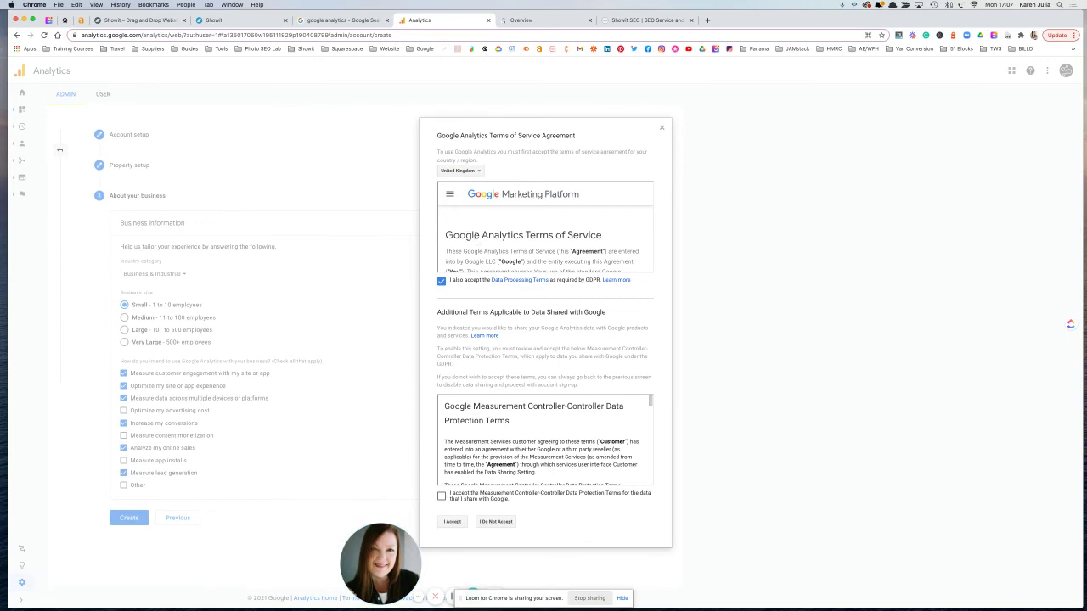
scroll(477, 234, "down", 10)
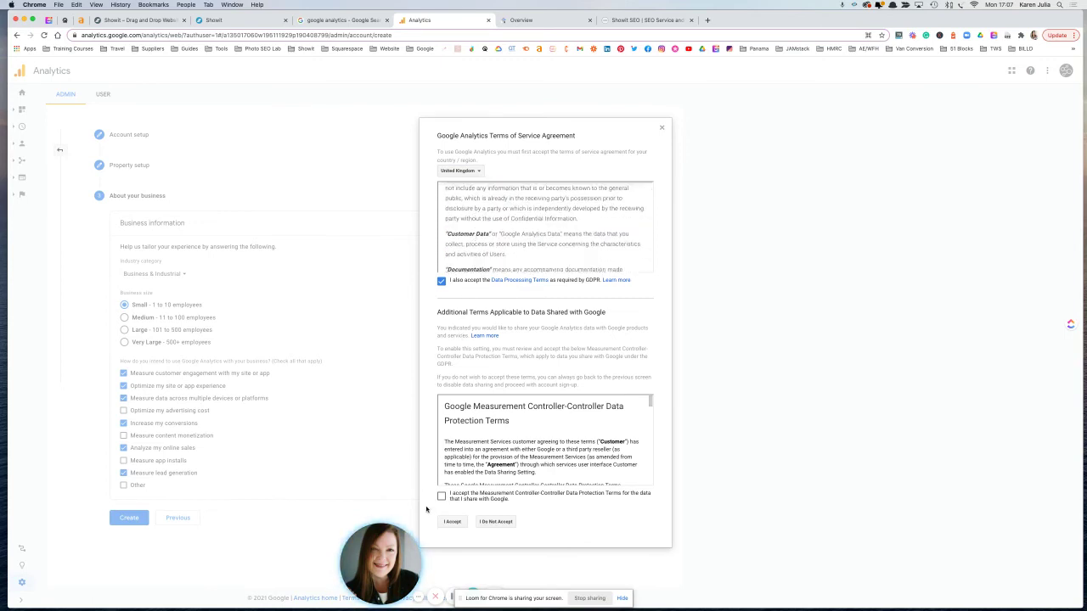
left_click(442, 497)
left_click(452, 521)
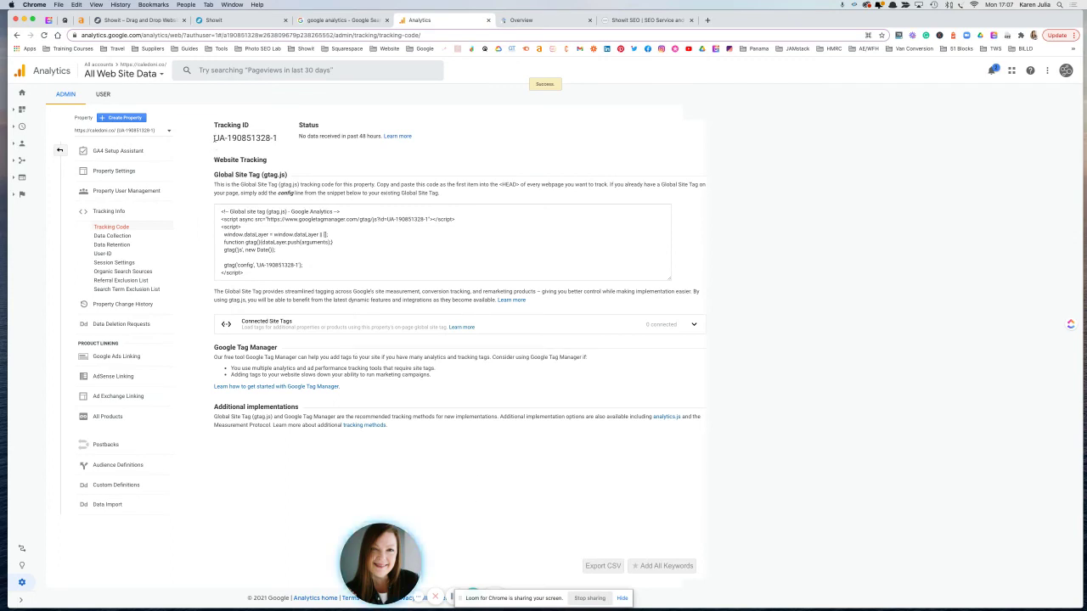
Copy the Universal Analytics tracking ID of the new property
left_click_drag(216, 138, 279, 141)
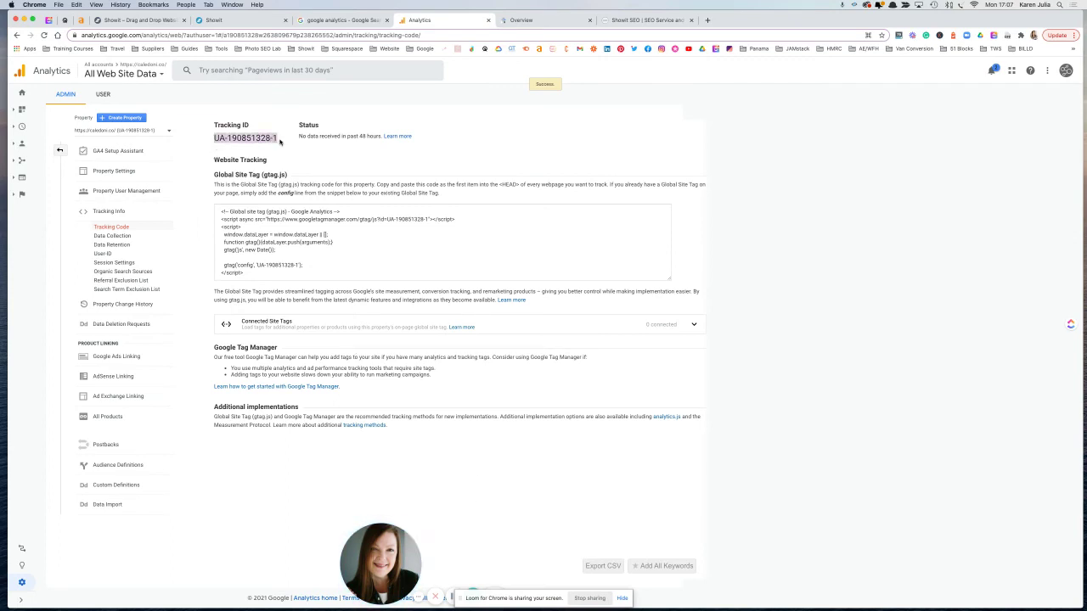
right_click(238, 140)
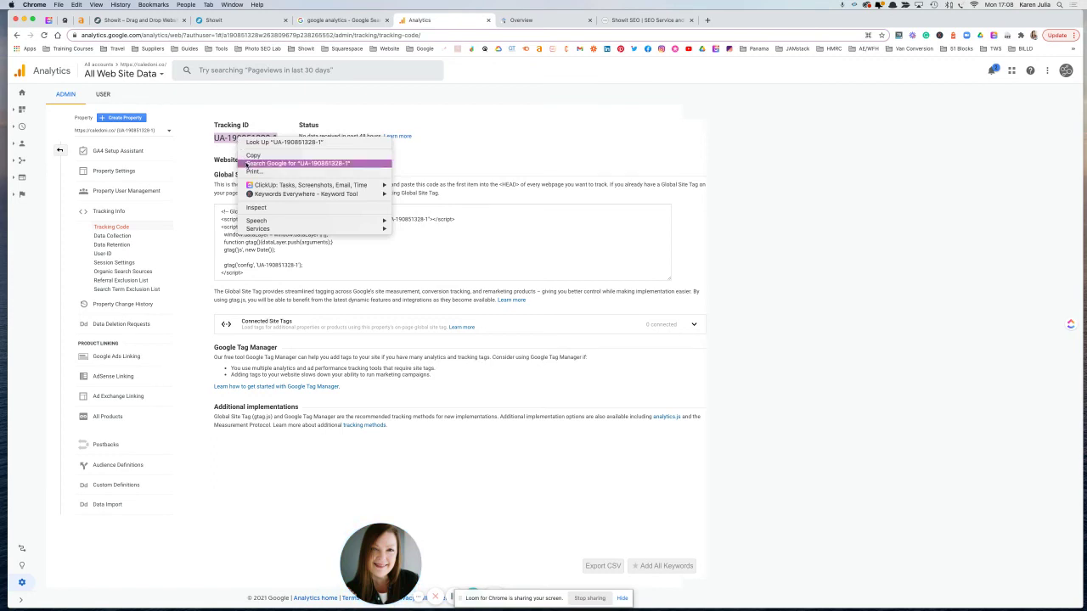
left_click(252, 155)
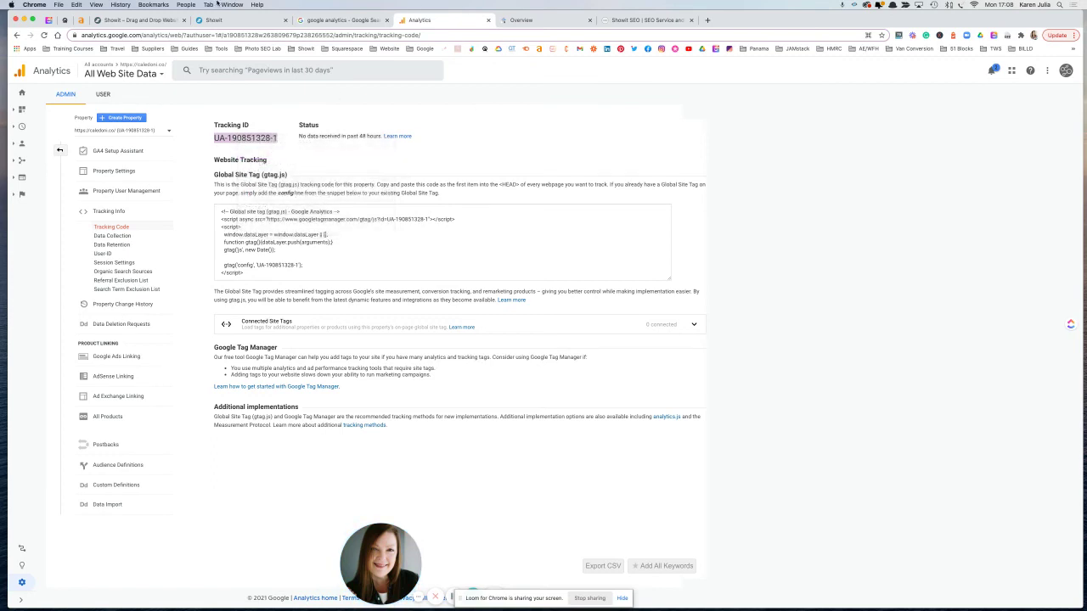
Switch to Showit, paste the copied tracking ID as the site's Google Analytics ID, and publish the site and its blog to caledoni.co
left_click(239, 19)
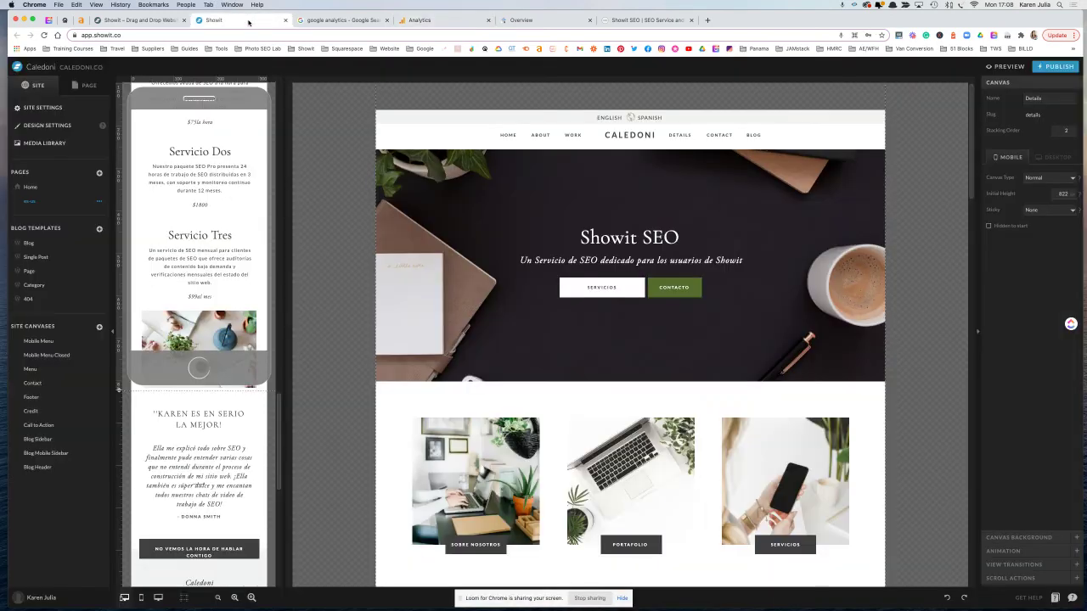
left_click(34, 108)
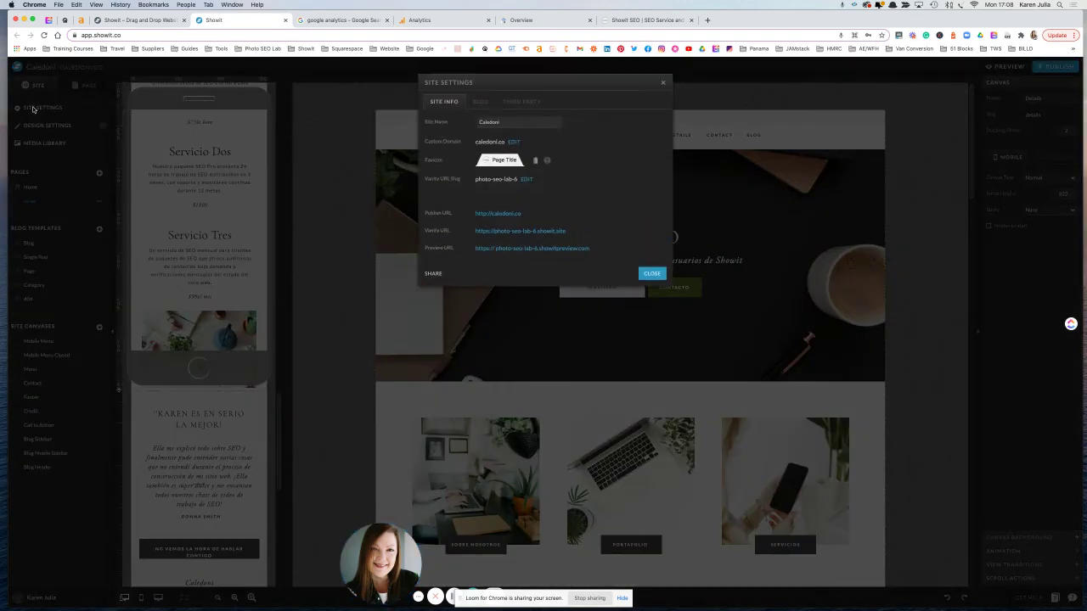
left_click(520, 103)
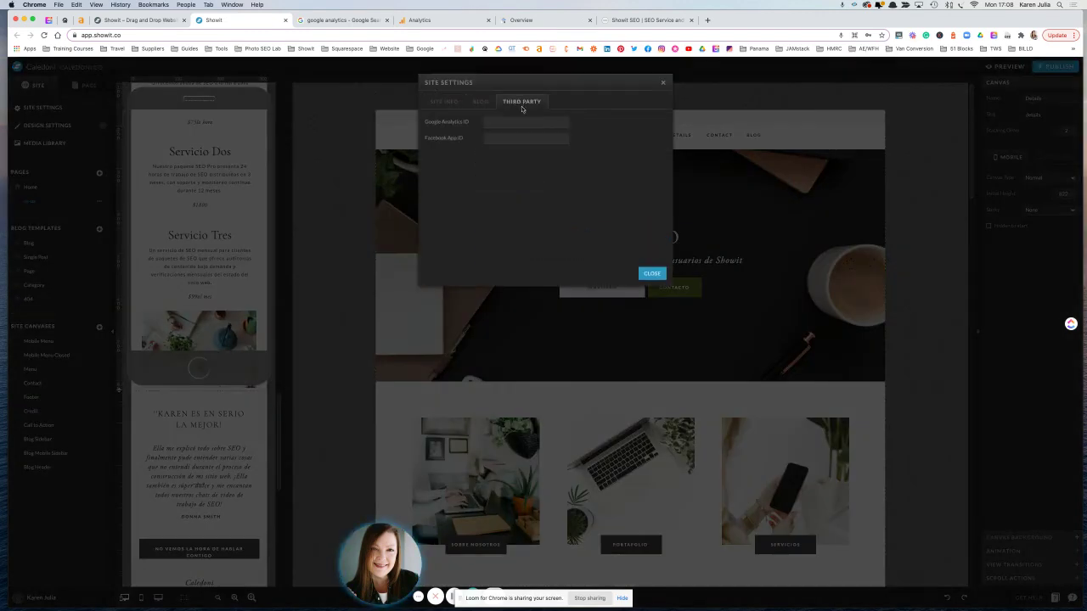
left_click(499, 123)
key("super+v")
left_click(578, 166)
left_click(652, 272)
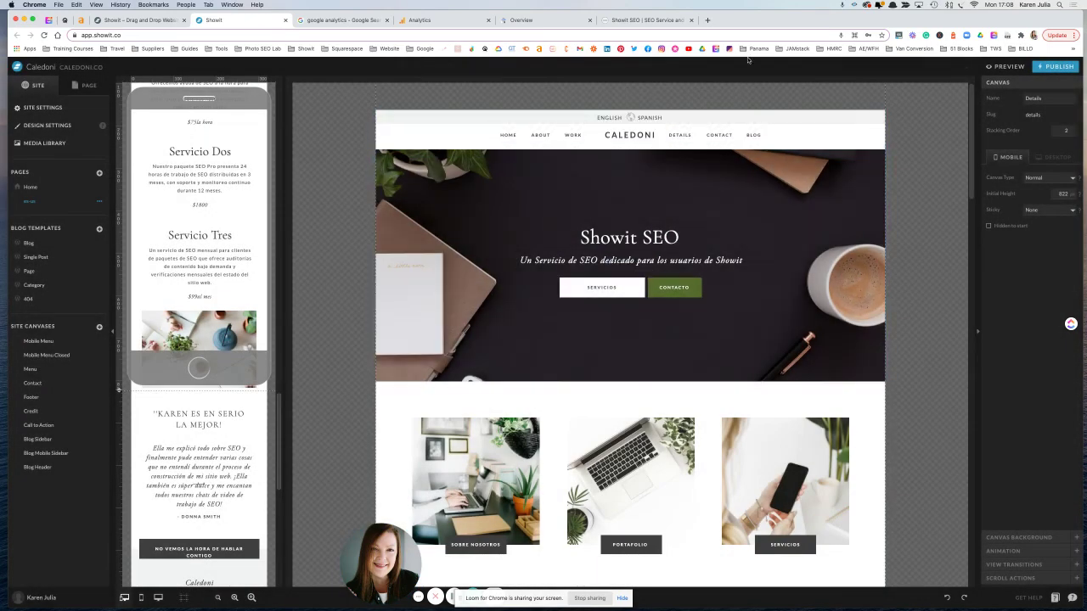
left_click(1051, 68)
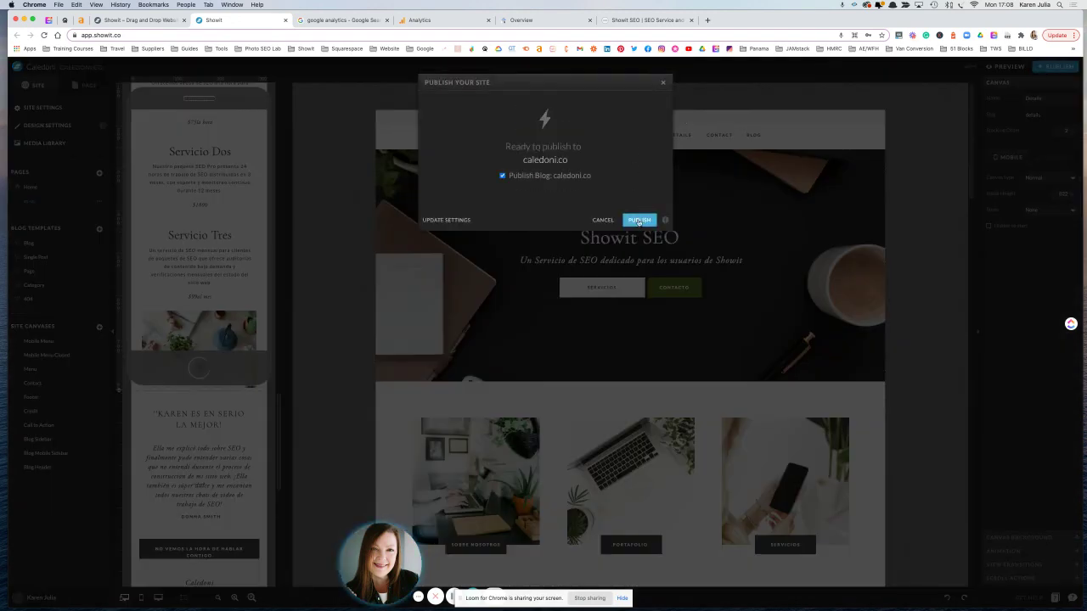
left_click(638, 219)
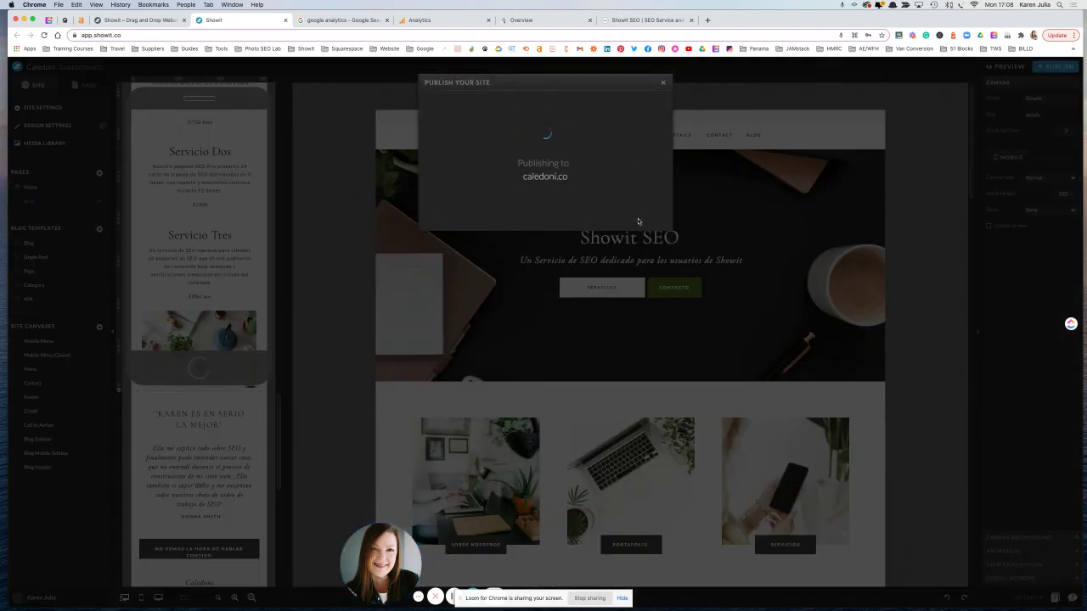